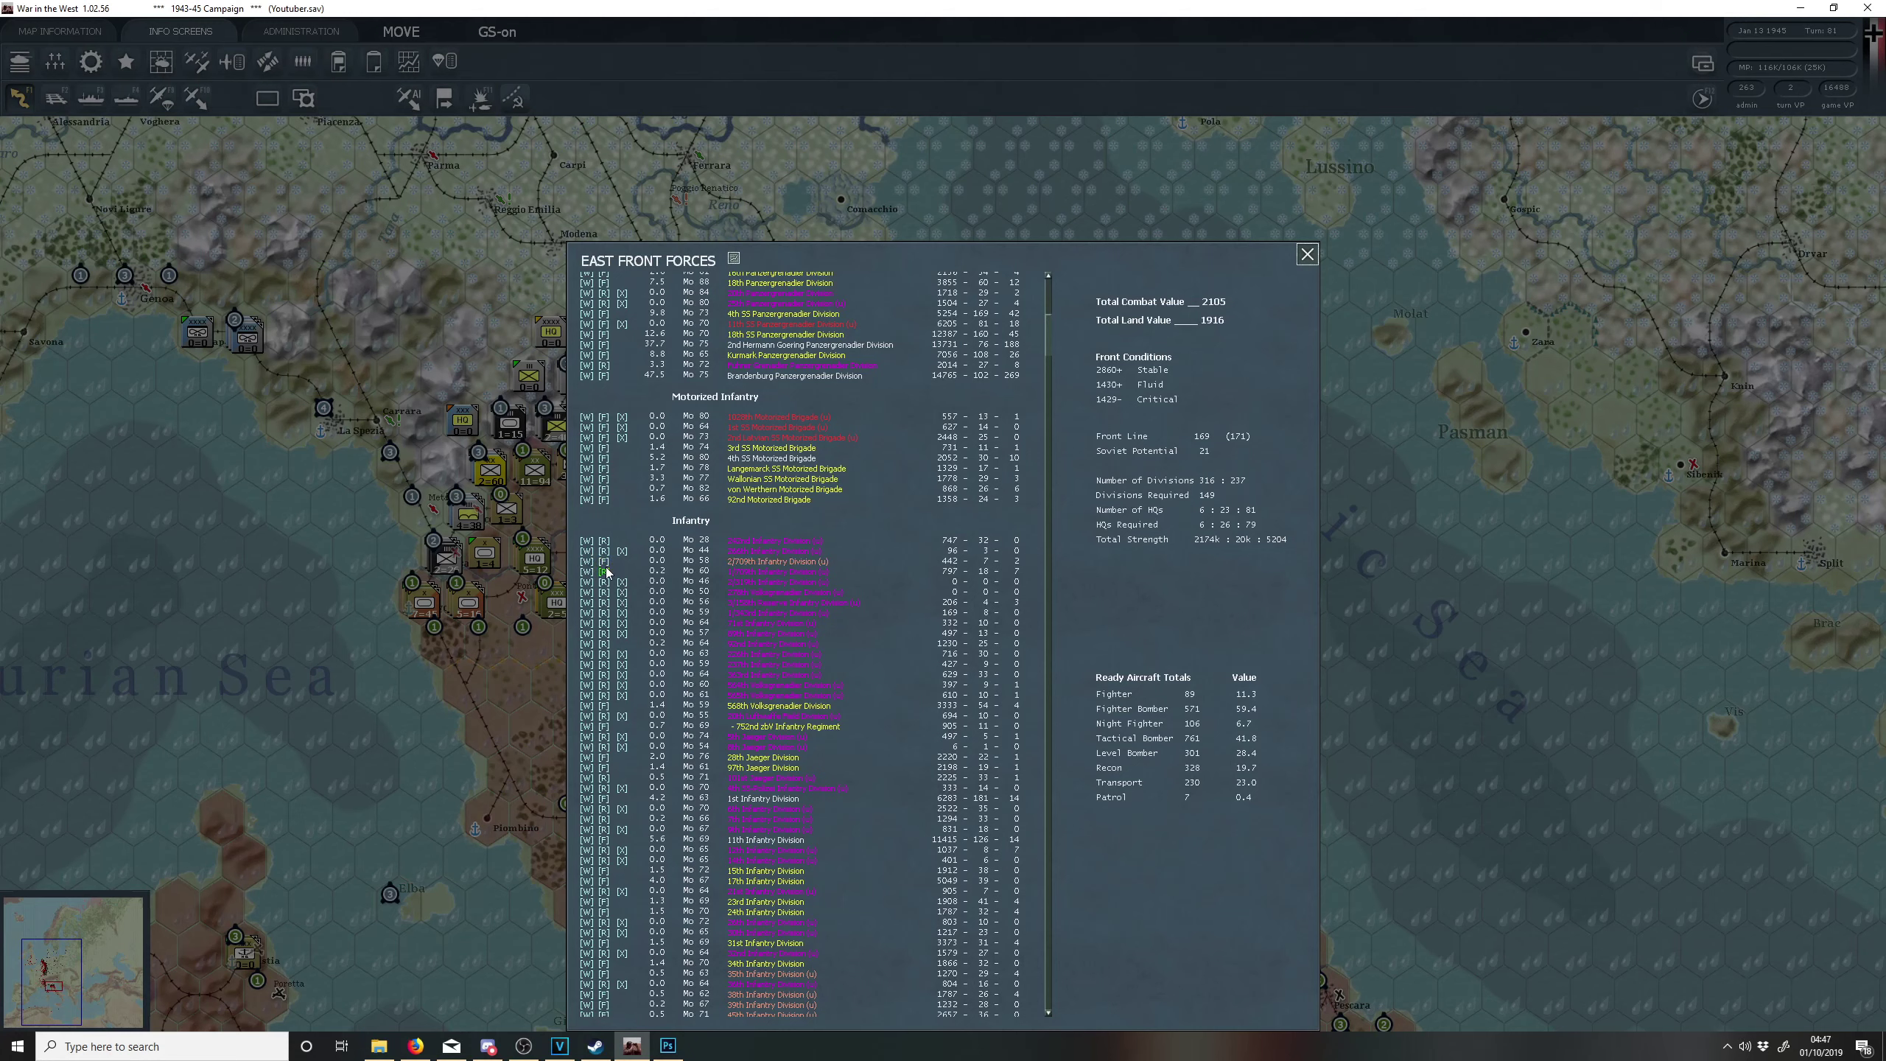
Step: Restore the 242nd Infantry and Fuhrer Grenadier divisions to the front; send the 1028th motorized unit to refit
left_click(606, 571)
left_click(608, 540)
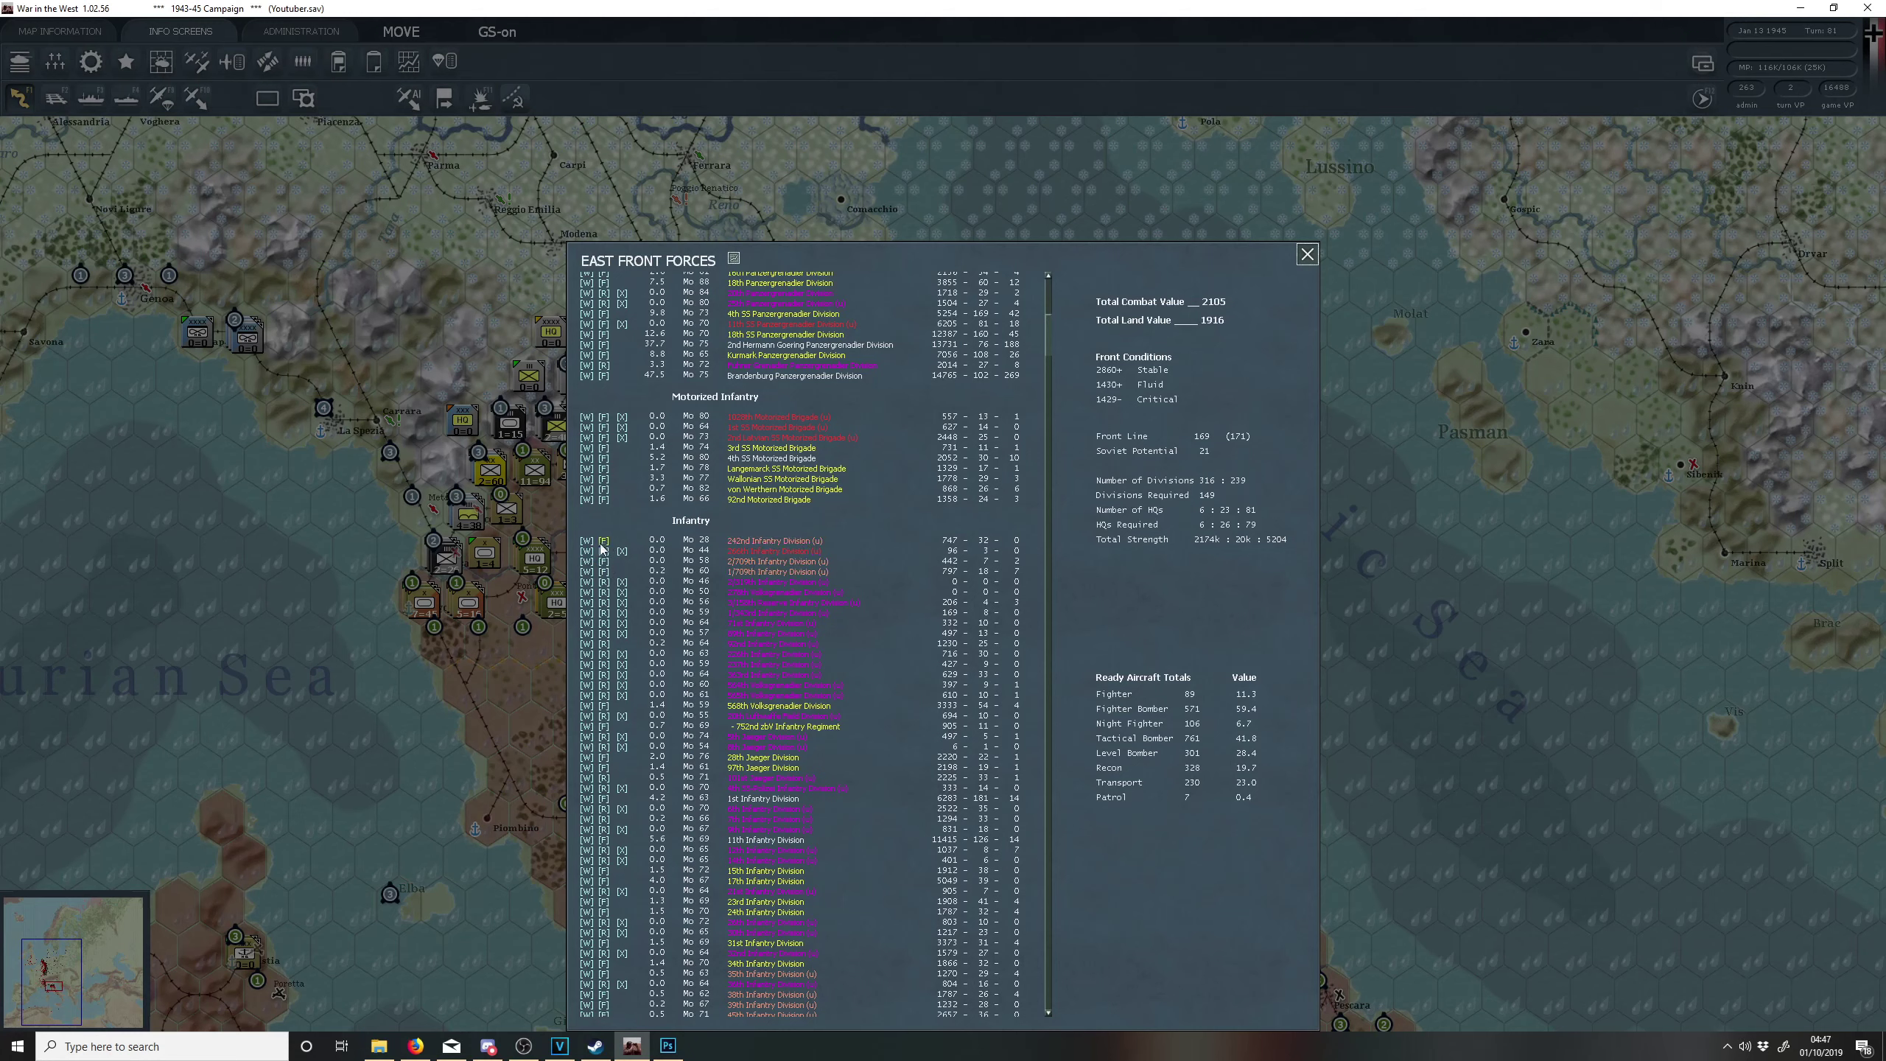
left_click(605, 422)
left_click(608, 365)
scroll(608, 310, "up", 5)
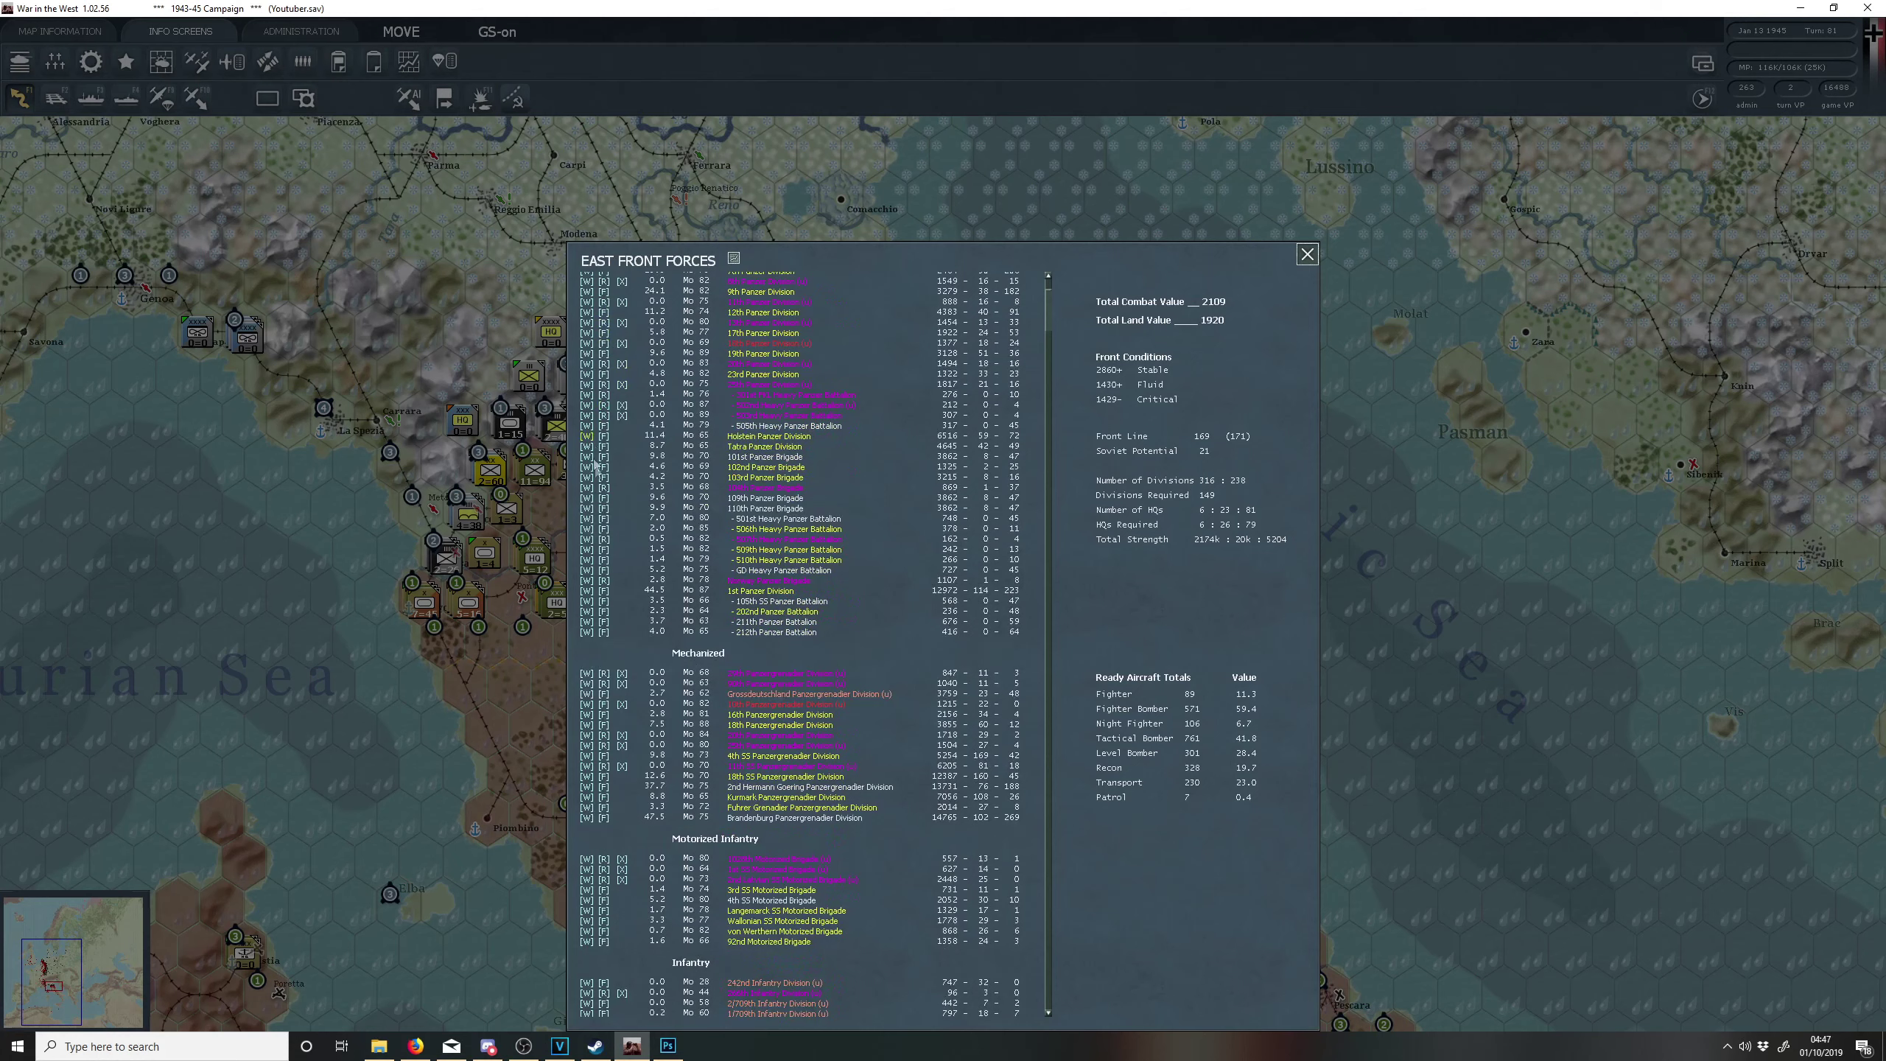
Step: Return the 104th, Norway, 507th and 301st FKL panzer units to front-line status
left_click(604, 487)
left_click(607, 488)
left_click(607, 539)
left_click(604, 582)
left_click(604, 395)
scroll(608, 401, "up", 5)
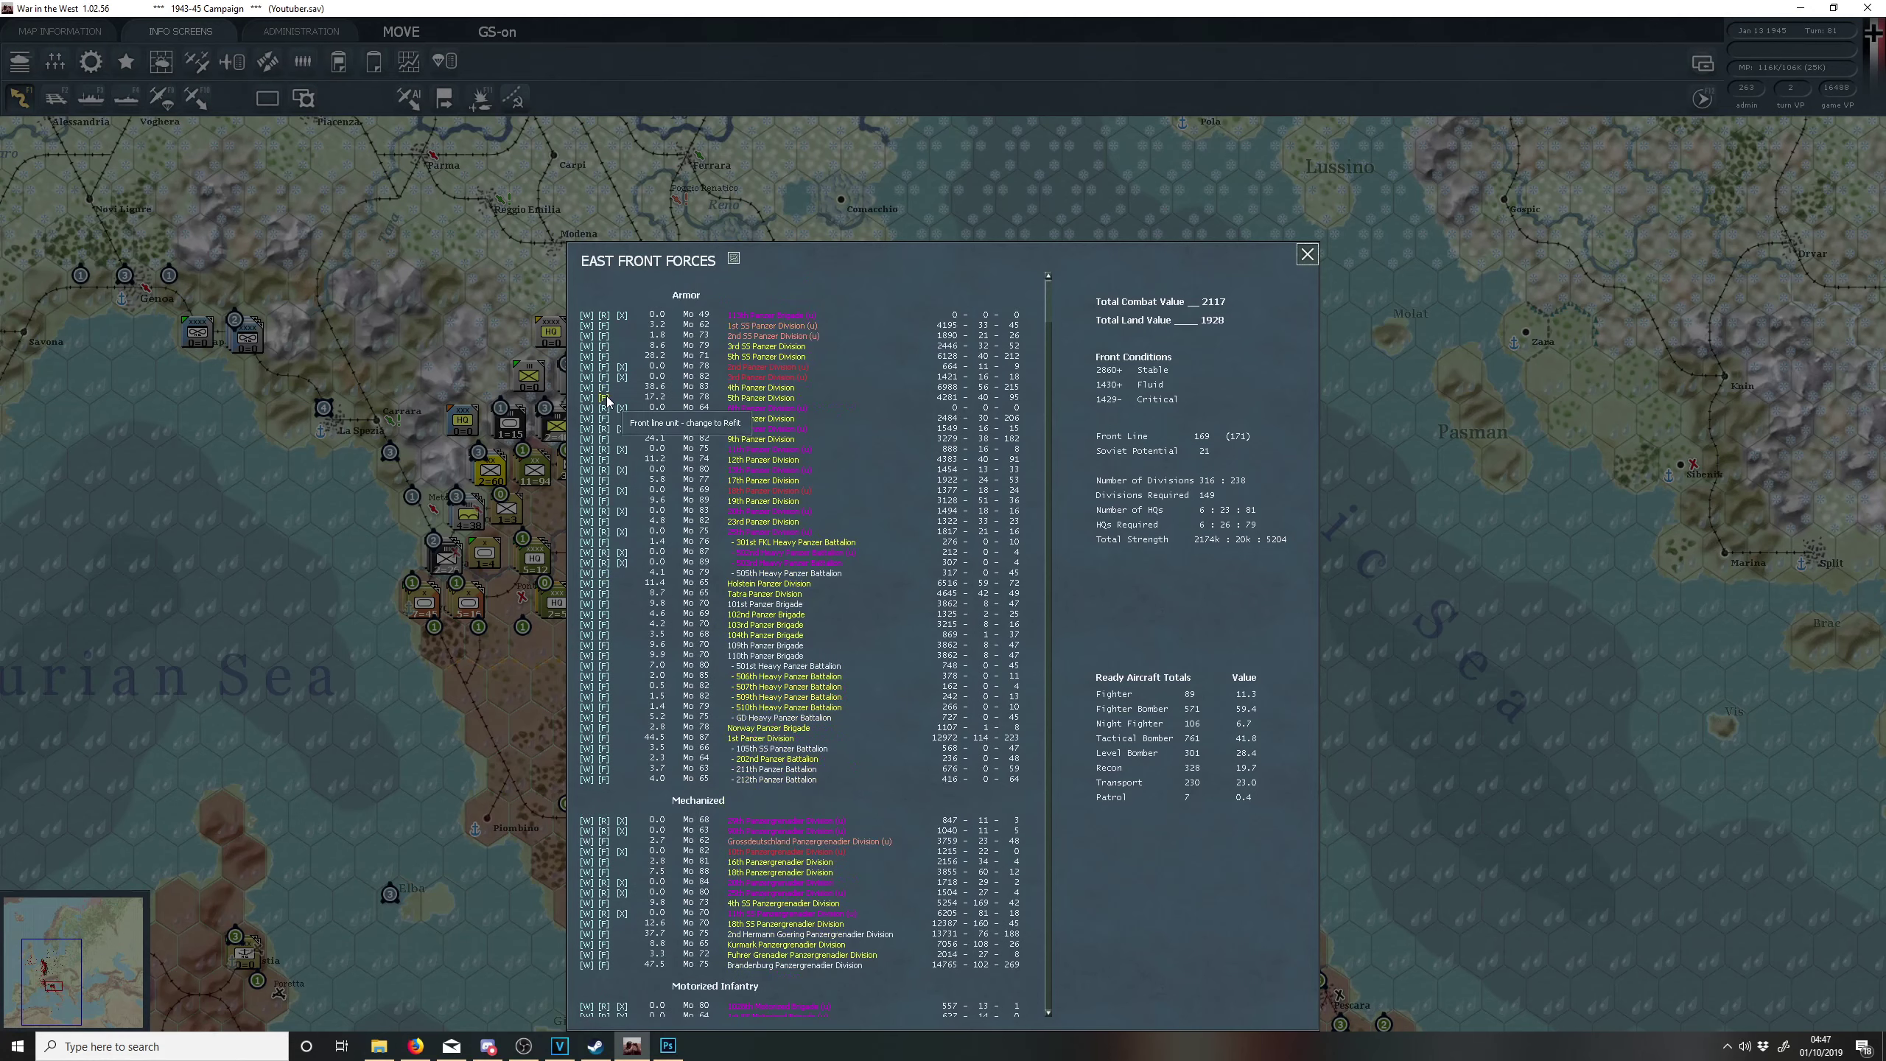
Step: Send the 18th Panzer Division to refit, close the summary, and center the map on northern Germany
left_click(605, 493)
scroll(870, 485, "up", 1)
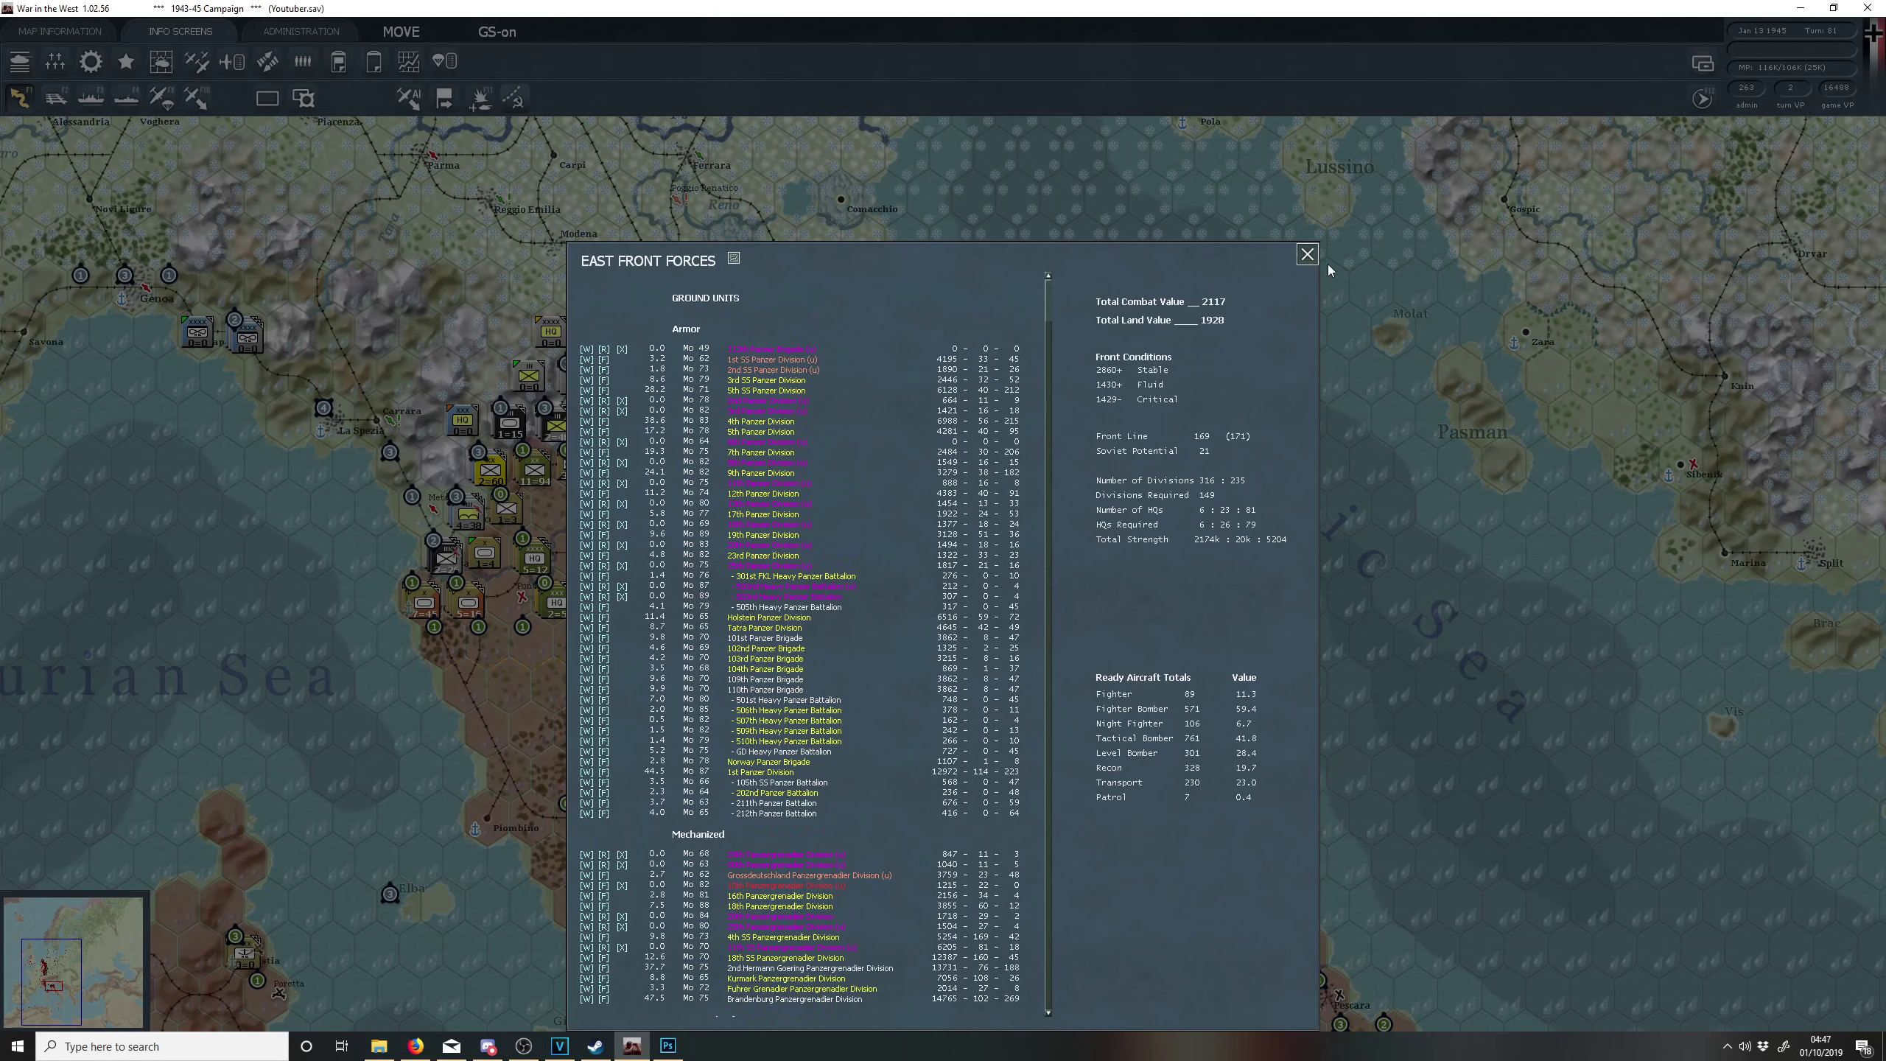
left_click(1308, 256)
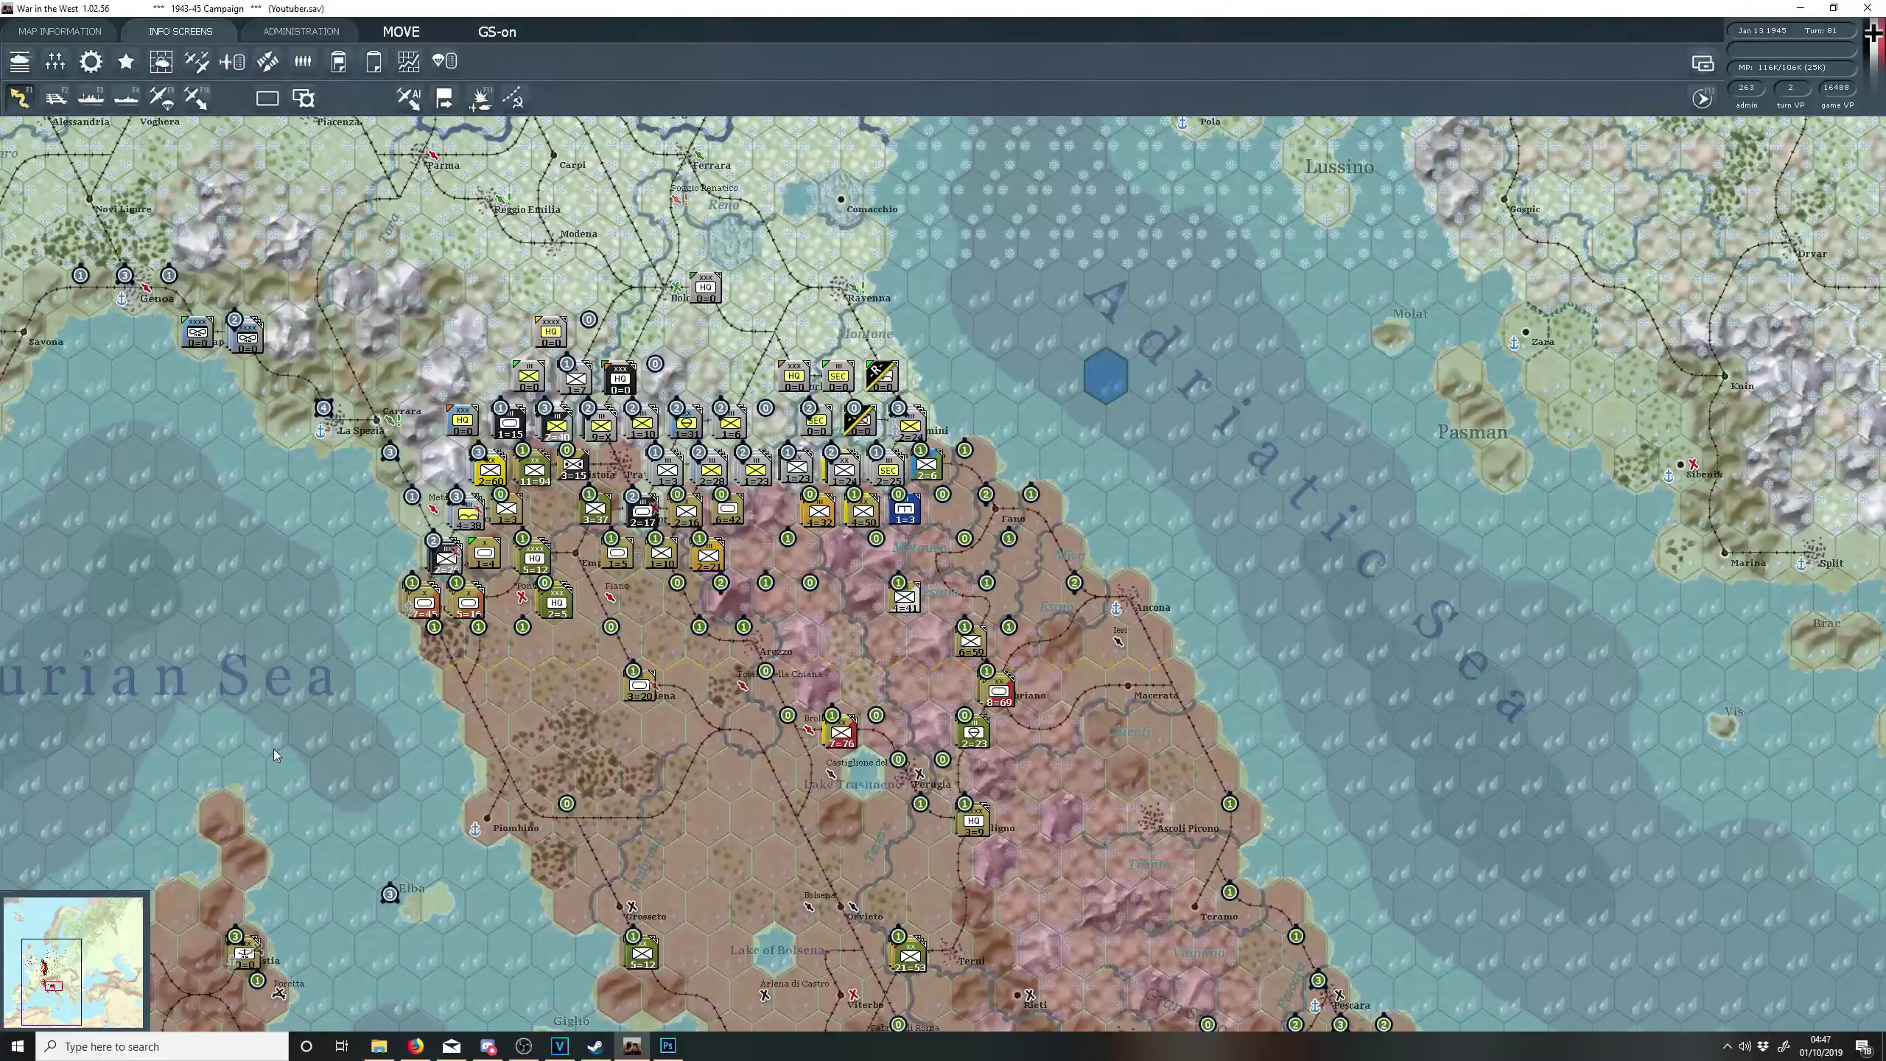
left_click(49, 965)
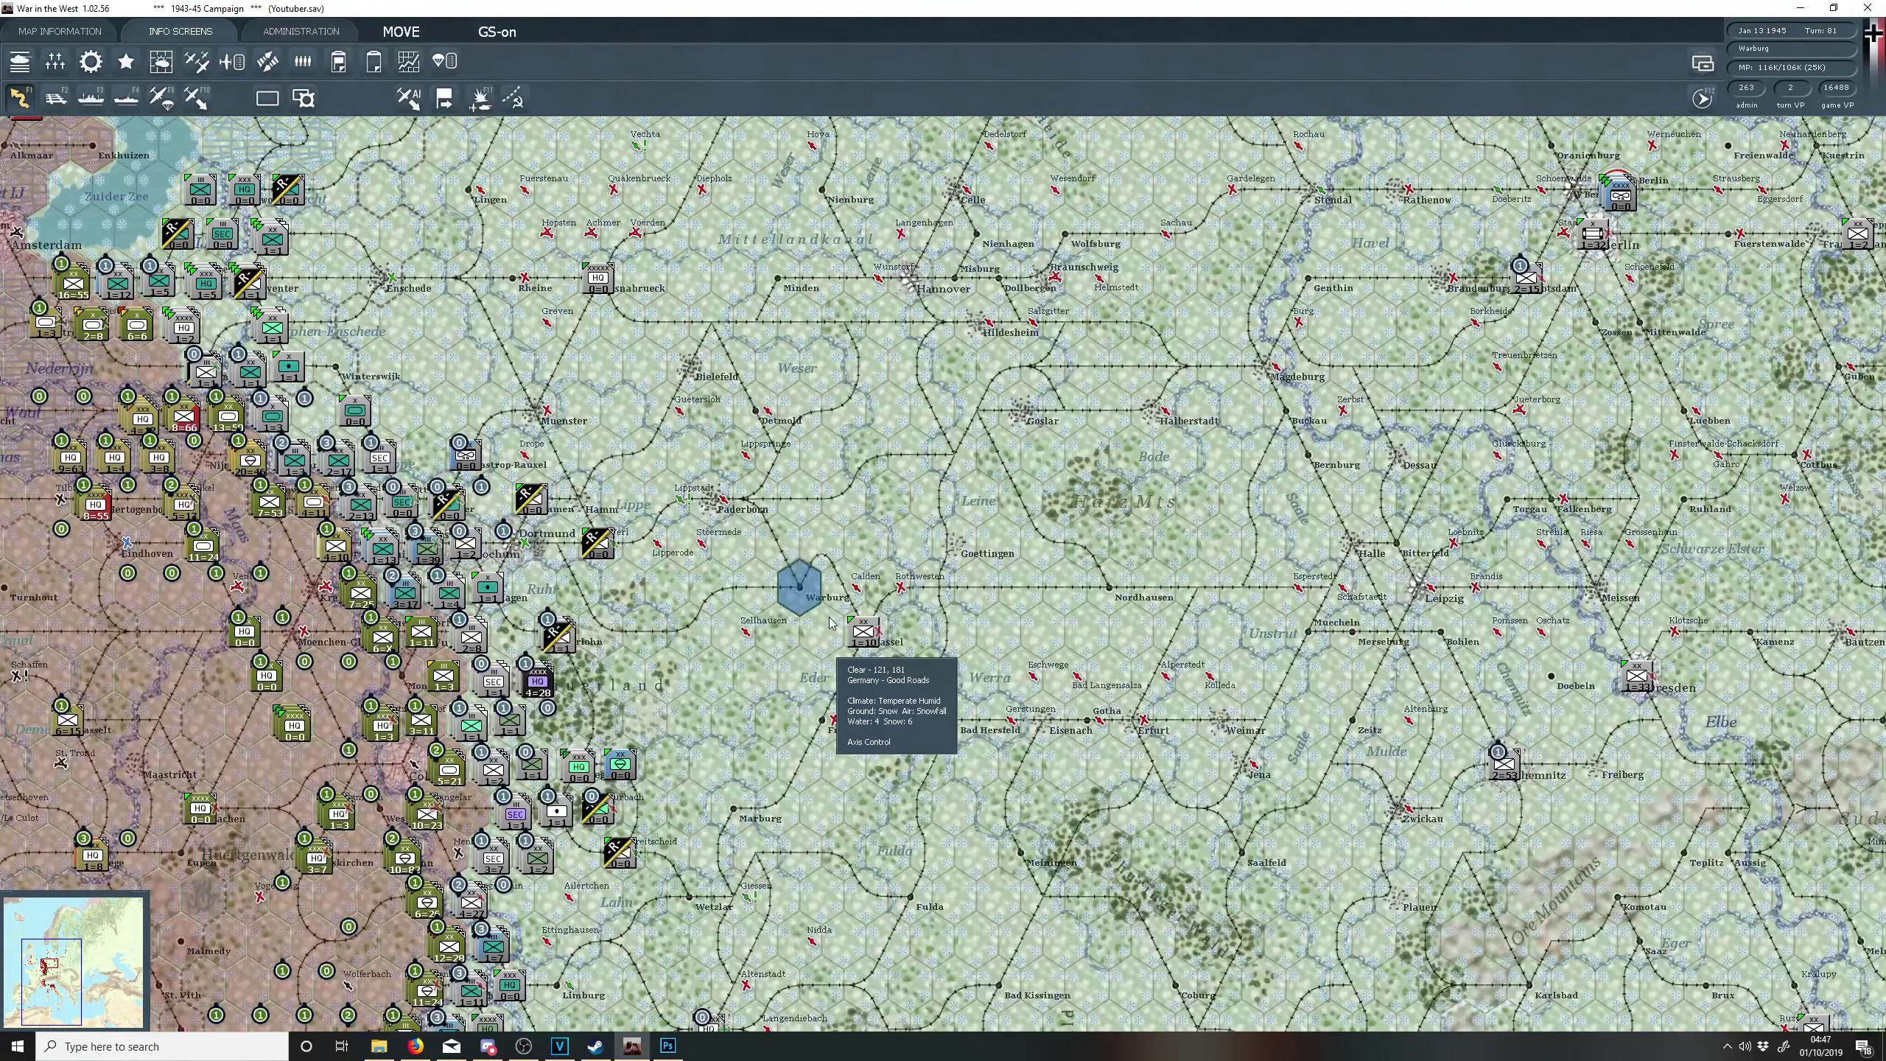